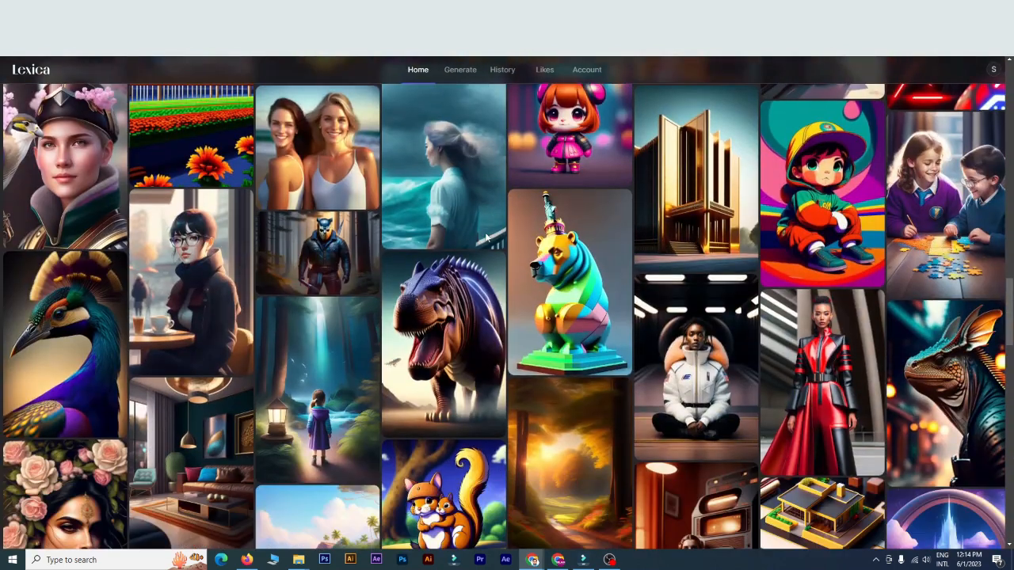
Browse the image gallery and open the picture of the fox eating popcorn in a movie theater
scroll(488, 237, "down", 2)
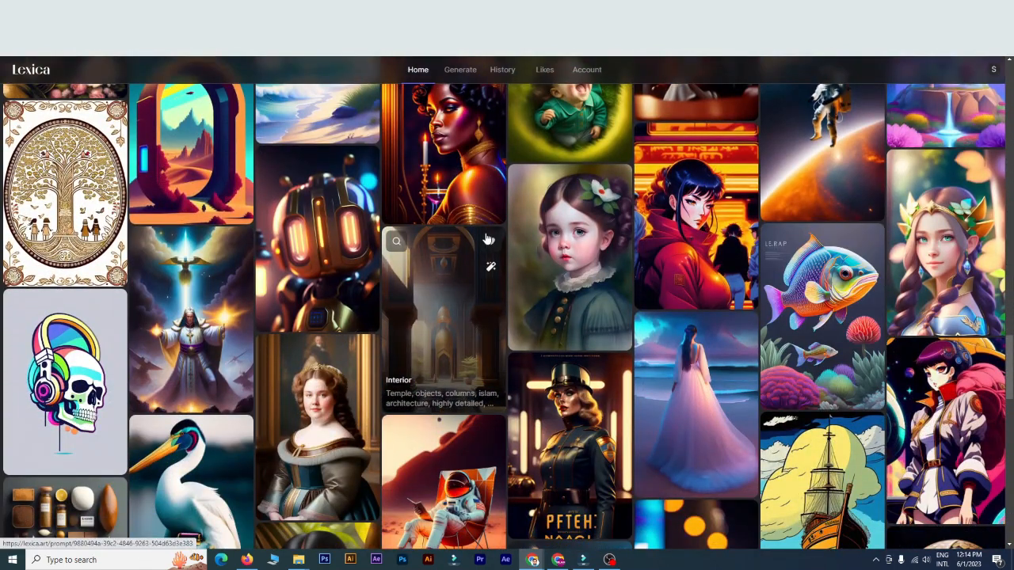
scroll(487, 237, "down", 4)
scroll(485, 238, "down", 4)
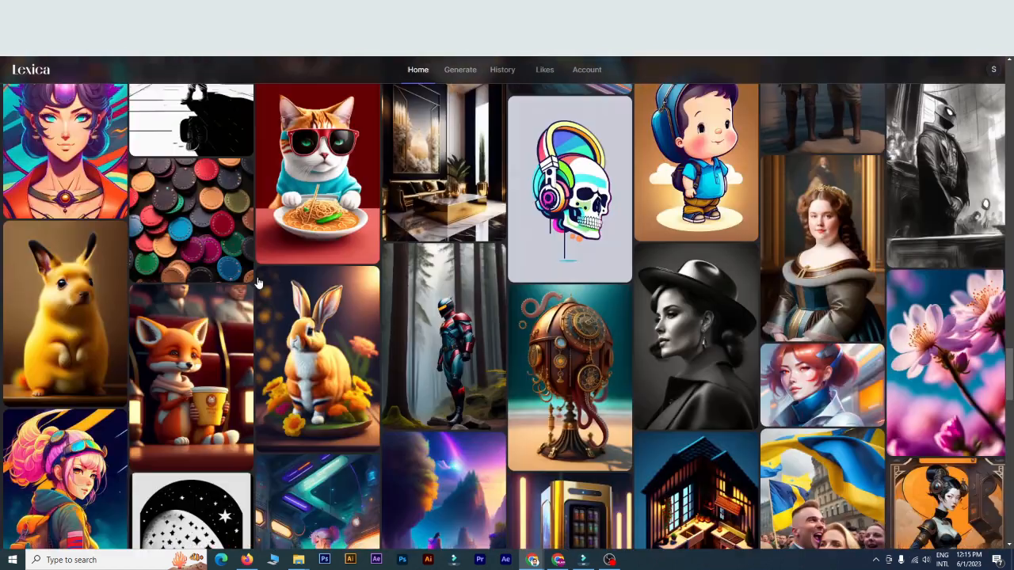
scroll(256, 282, "down", 2)
scroll(256, 281, "down", 2)
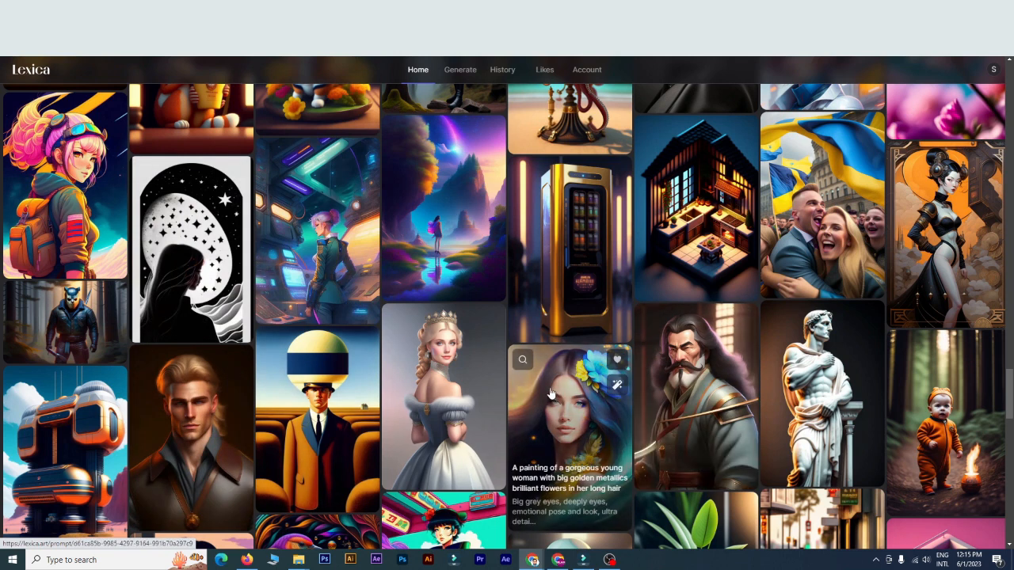
scroll(456, 344, "down", 5)
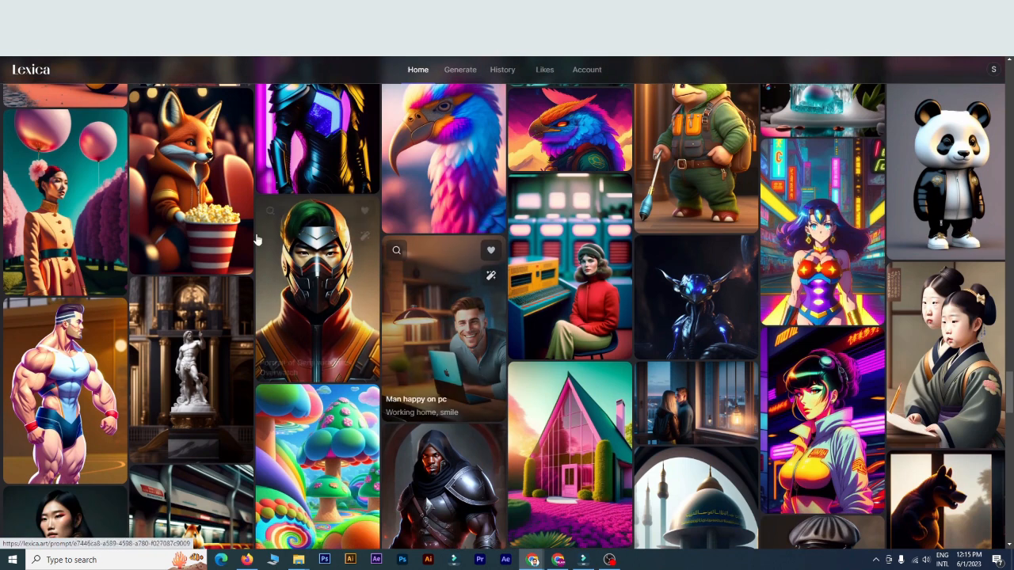
scroll(203, 253, "up", 1)
left_click(203, 267)
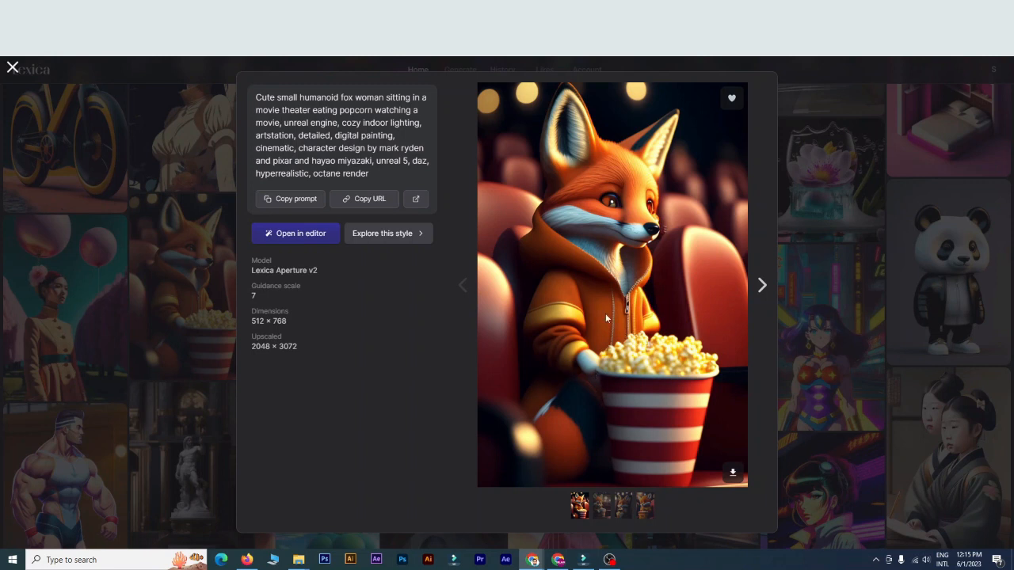
View the fox image's other variations, return to the first one and download it
left_click(602, 508)
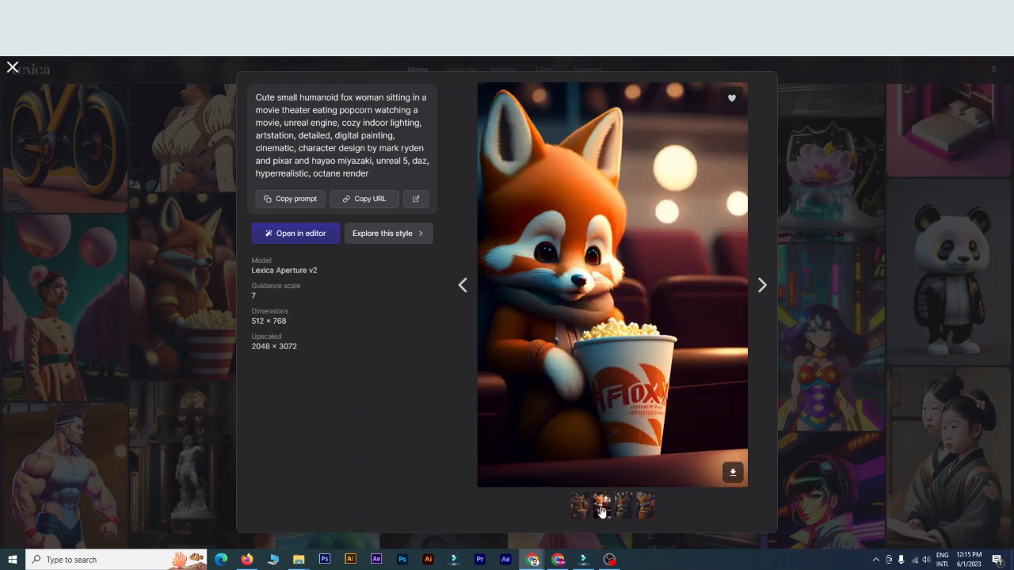
left_click(623, 508)
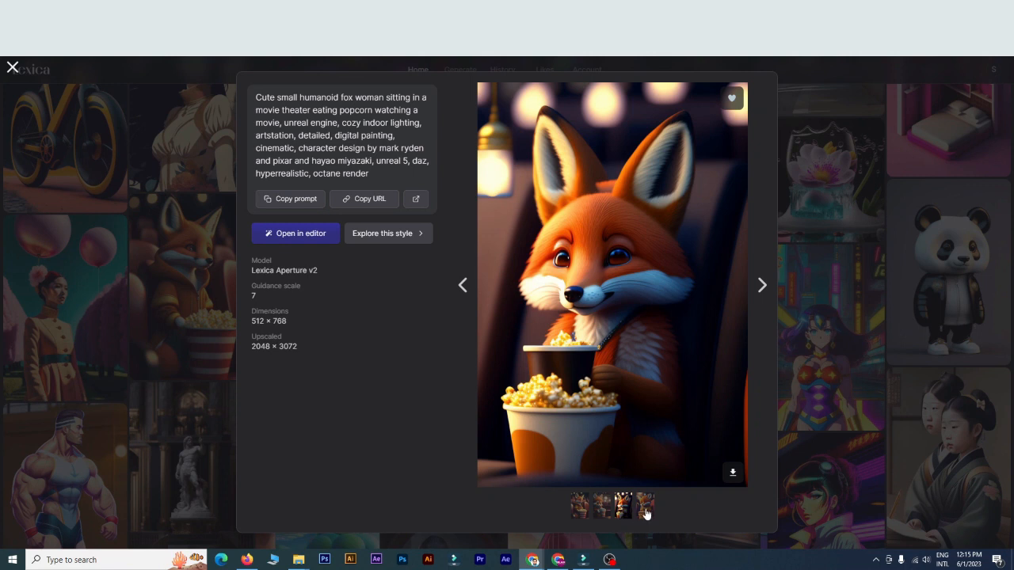
left_click(646, 510)
left_click(579, 508)
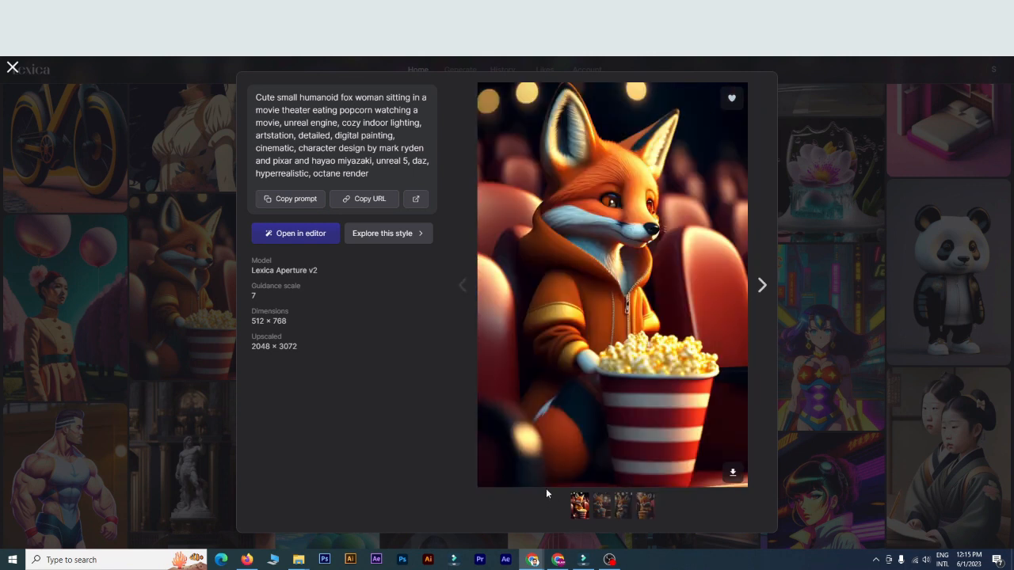
left_click(733, 473)
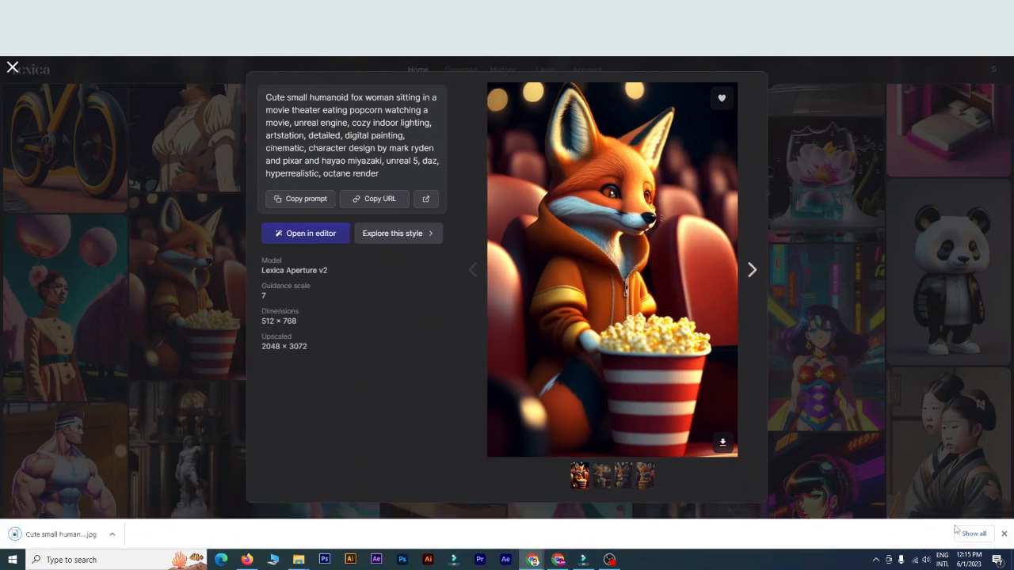
left_click(1004, 534)
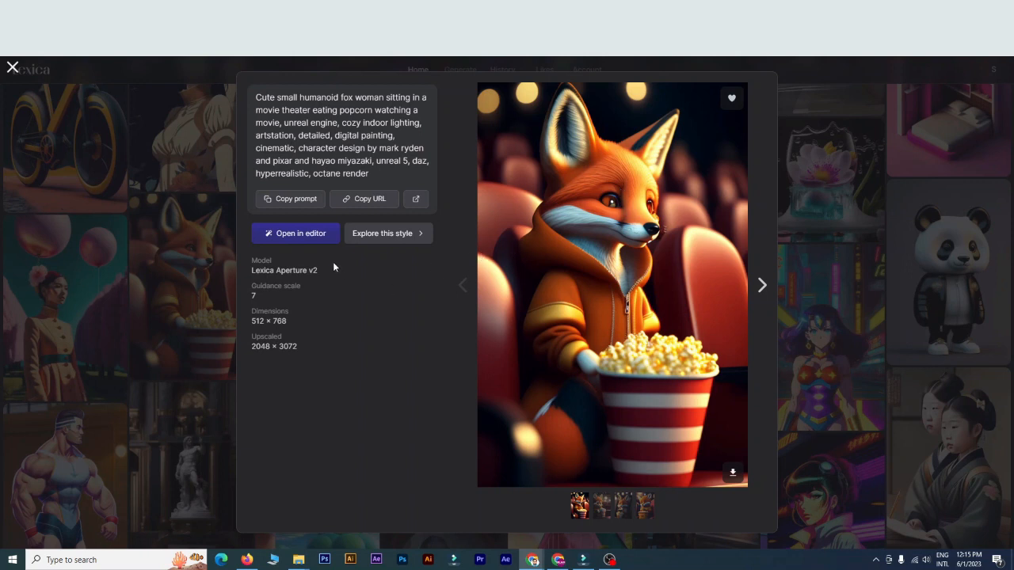
Copy the fox image's prompt and open the image in the editor
left_click(305, 198)
left_click(307, 237)
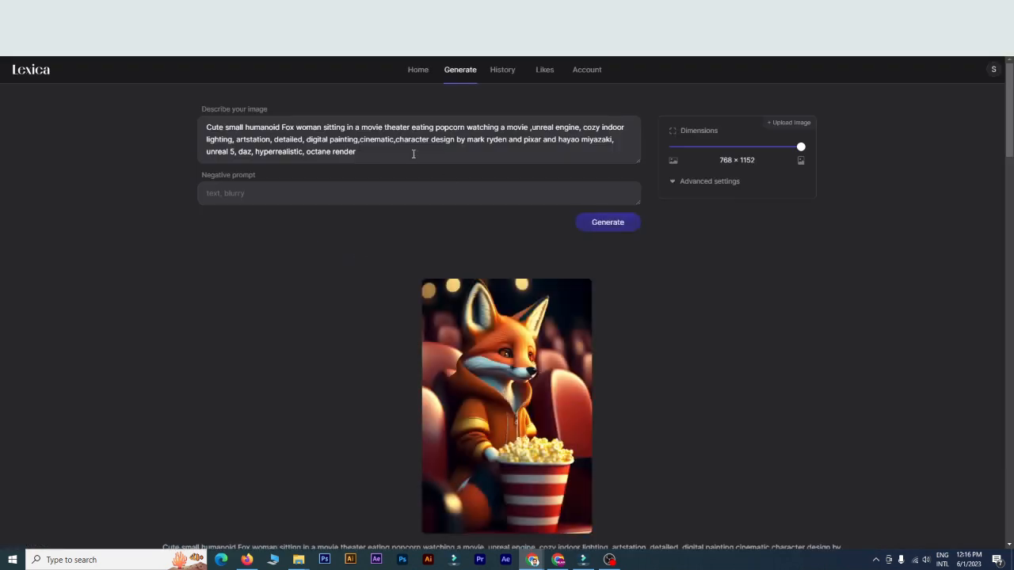
Review the fox prompt and generate images from it at 768 × 1152 with an empty negative prompt
left_click_drag(207, 129, 324, 153)
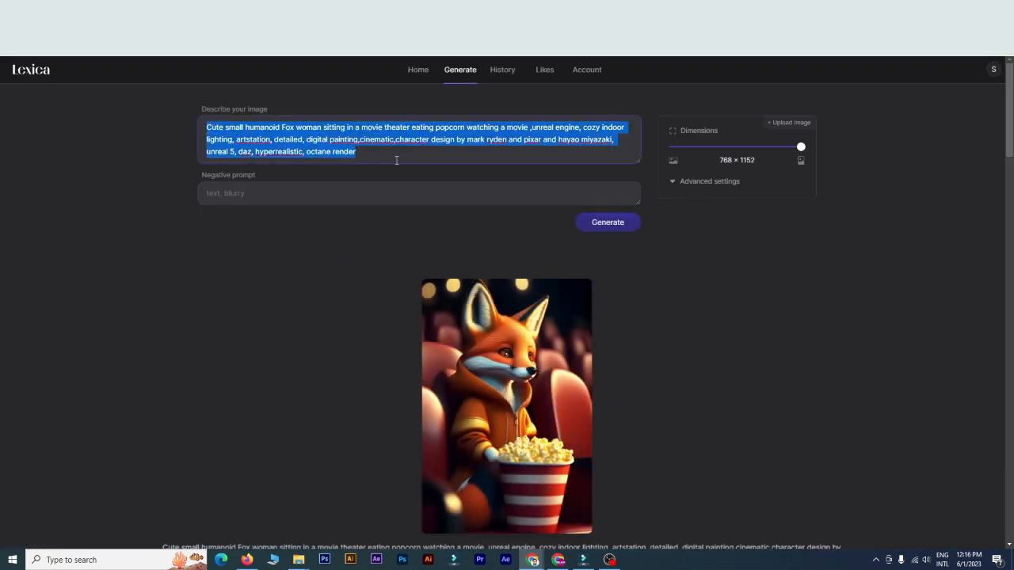
left_click(396, 158)
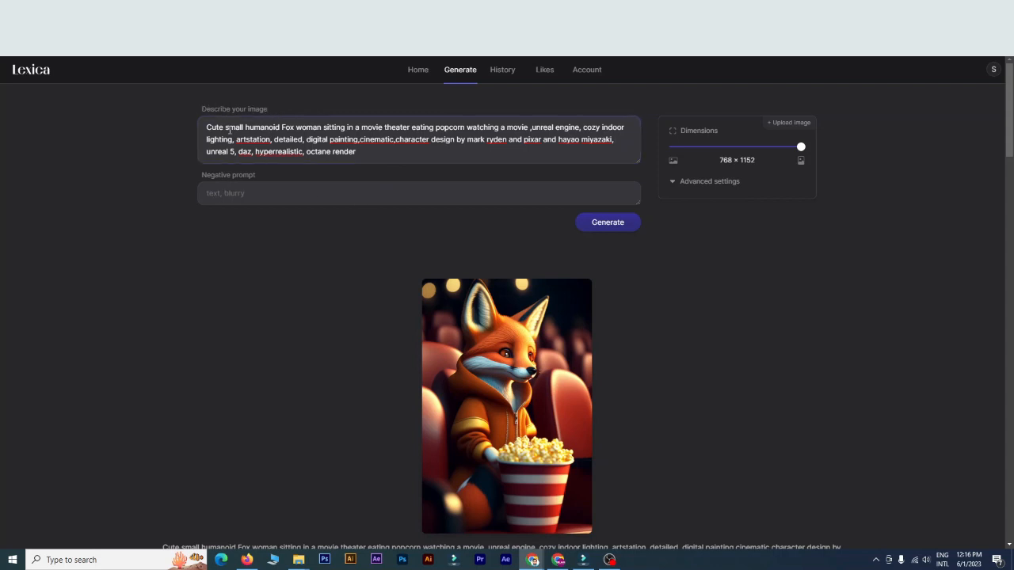
left_click_drag(207, 125, 379, 155)
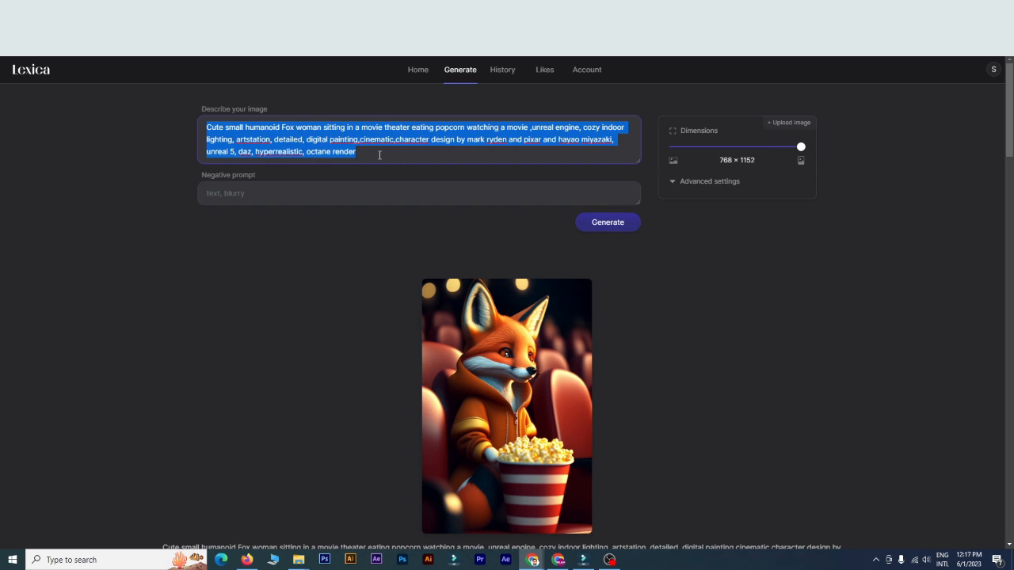
left_click(379, 155)
left_click(240, 195)
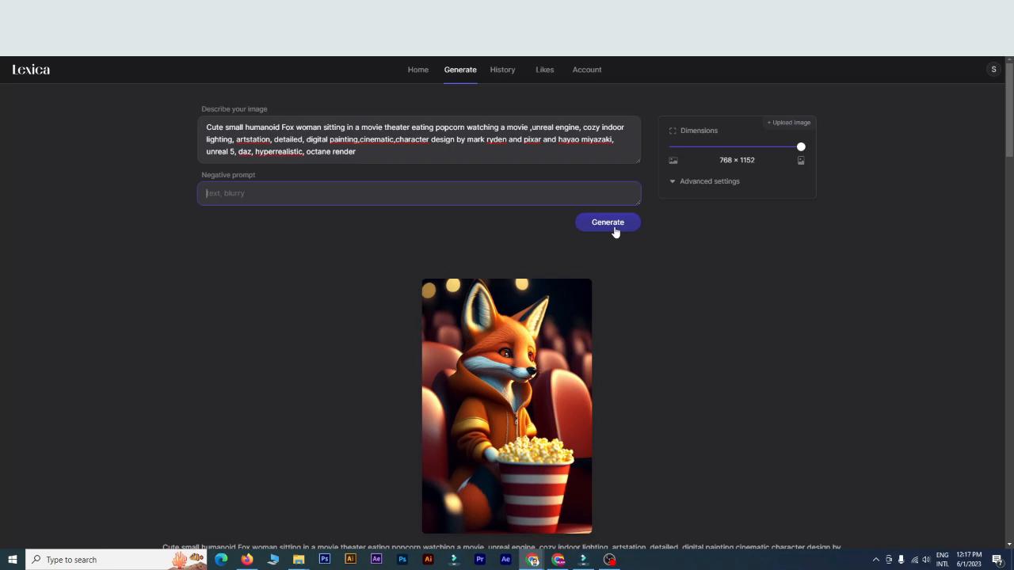
left_click(614, 228)
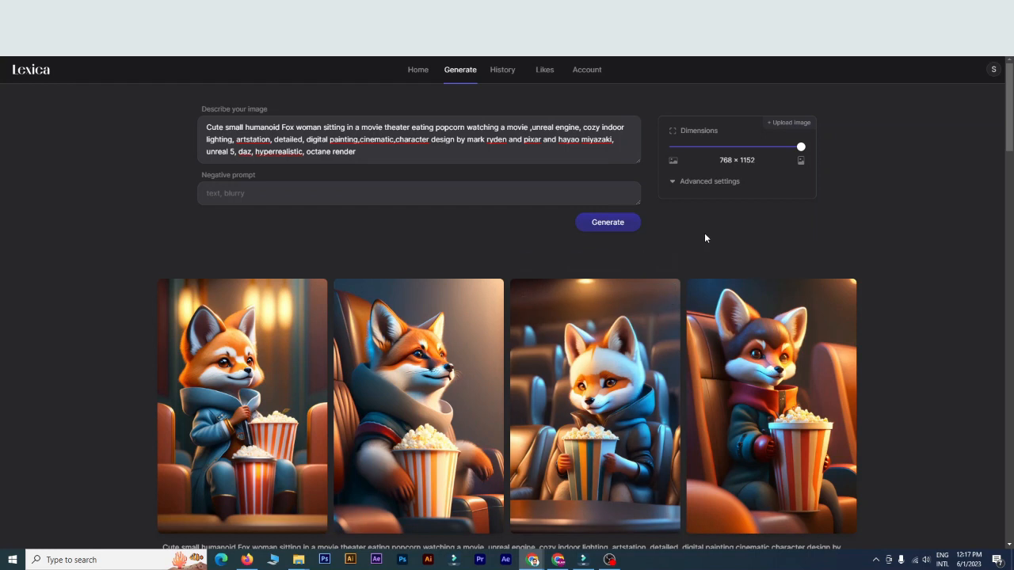
Reread the prompt and view the third generated fox image enlarged
left_click_drag(207, 129, 396, 151)
left_click(398, 154)
mouse_move(415, 281)
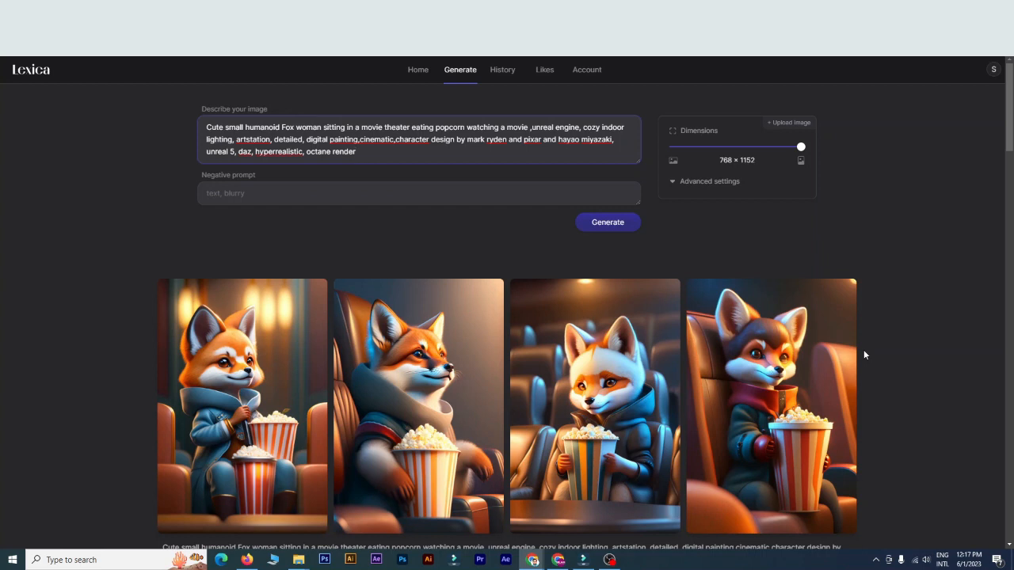
left_click(622, 350)
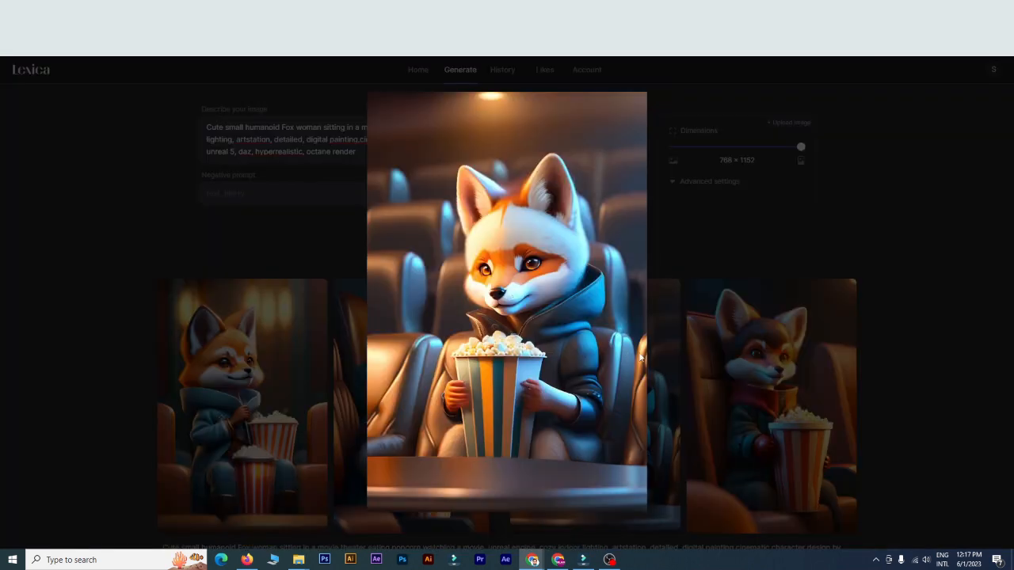
left_click(546, 218)
Generate a second batch of images from the same fox prompt and compare it with the first batch
left_click(607, 229)
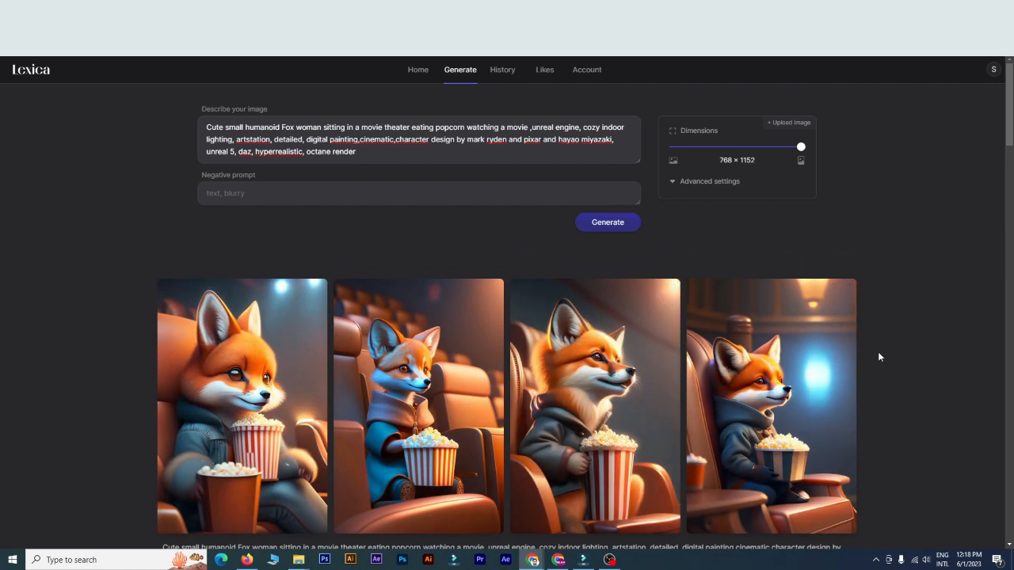
scroll(878, 357, "down", 2)
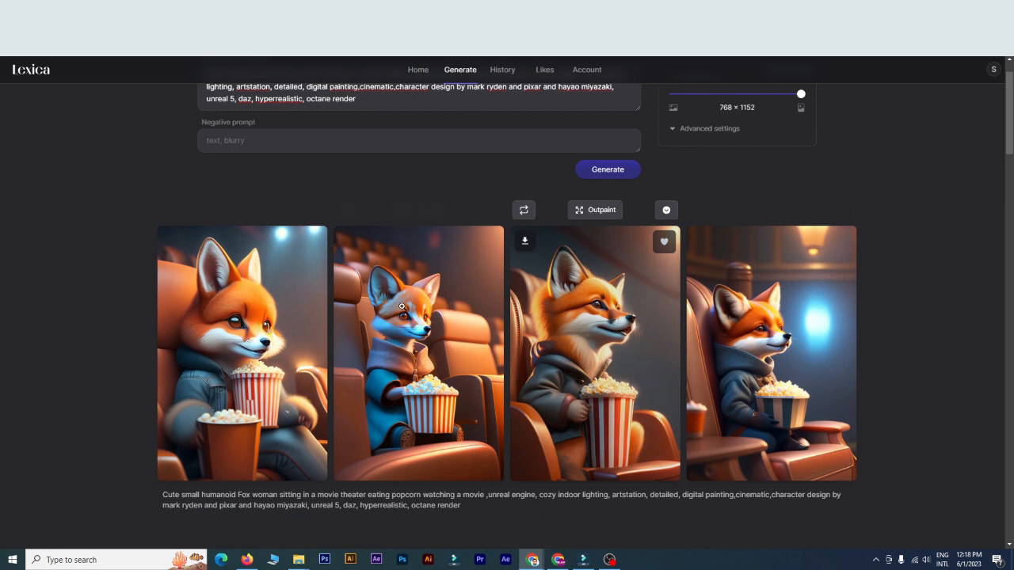
scroll(360, 320, "down", 3)
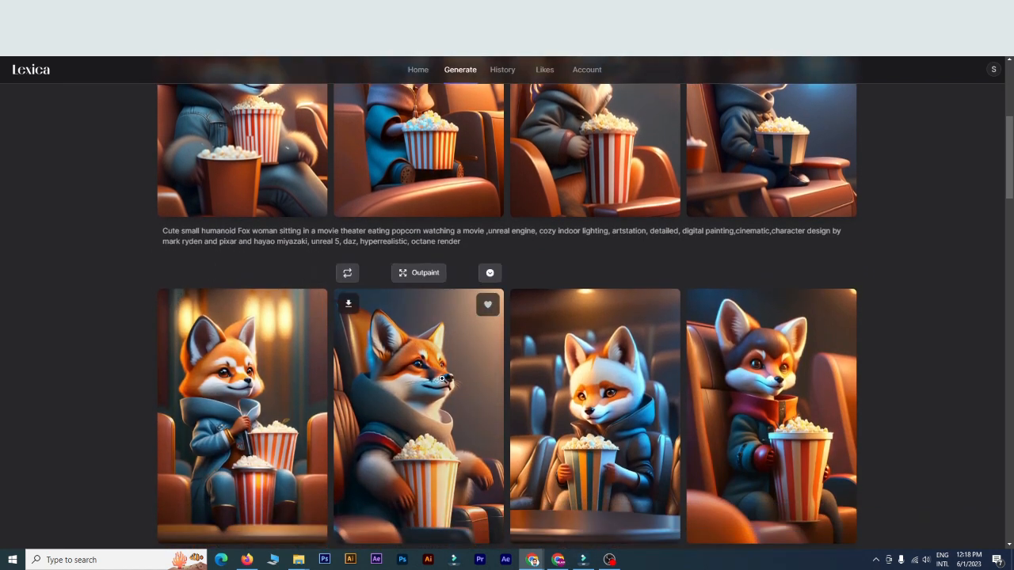
scroll(610, 315, "up", 2)
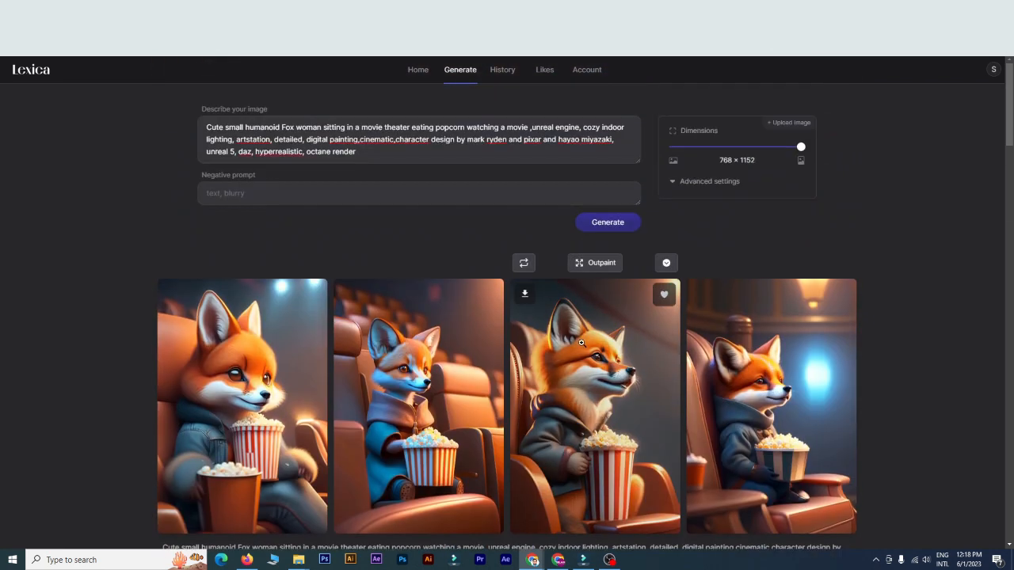
Insert "smile," into the prompt just before "unreal engine"
mouse_move(207, 126)
left_mouse_down()
mouse_move(361, 153)
mouse_move(207, 127)
left_mouse_up()
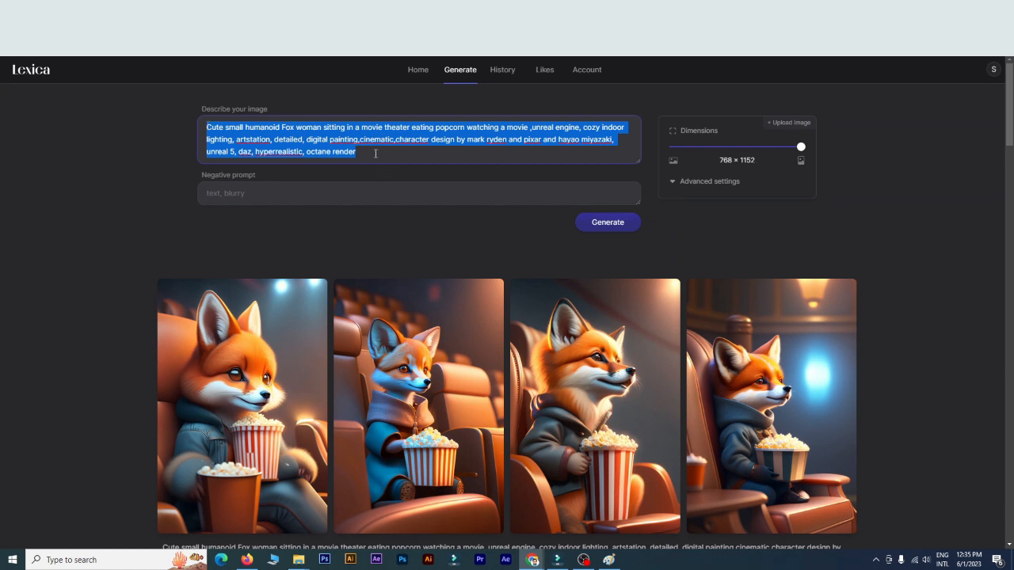
left_click(375, 153)
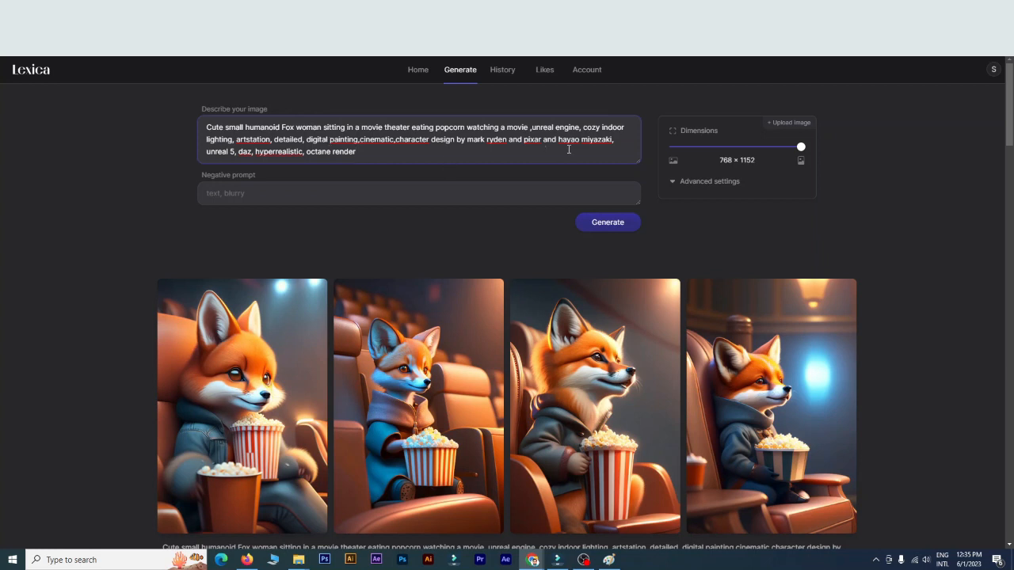
left_click(532, 127)
type("smile,")
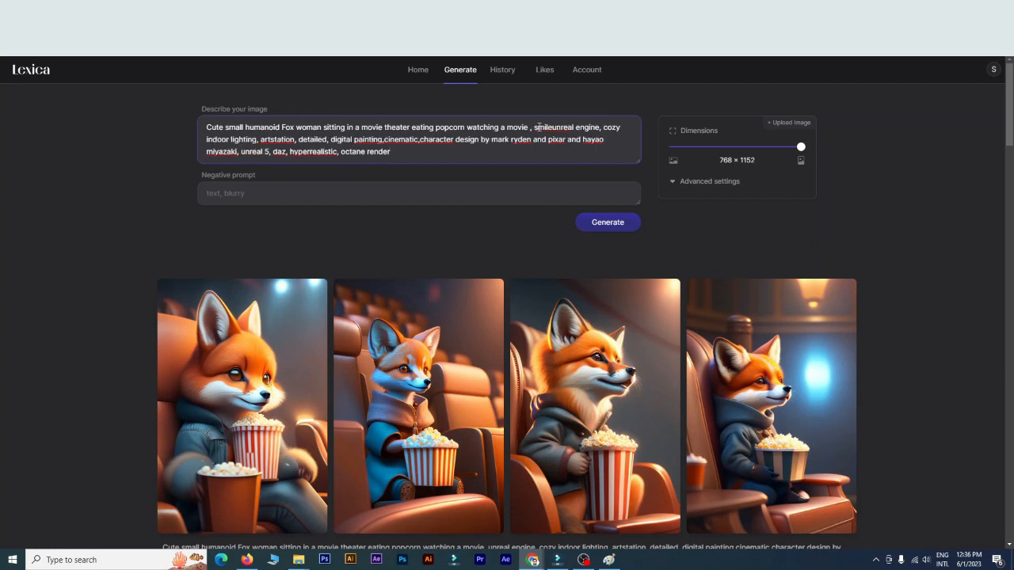
Generate images from the edited prompt and view the first result enlarged
left_click(597, 227)
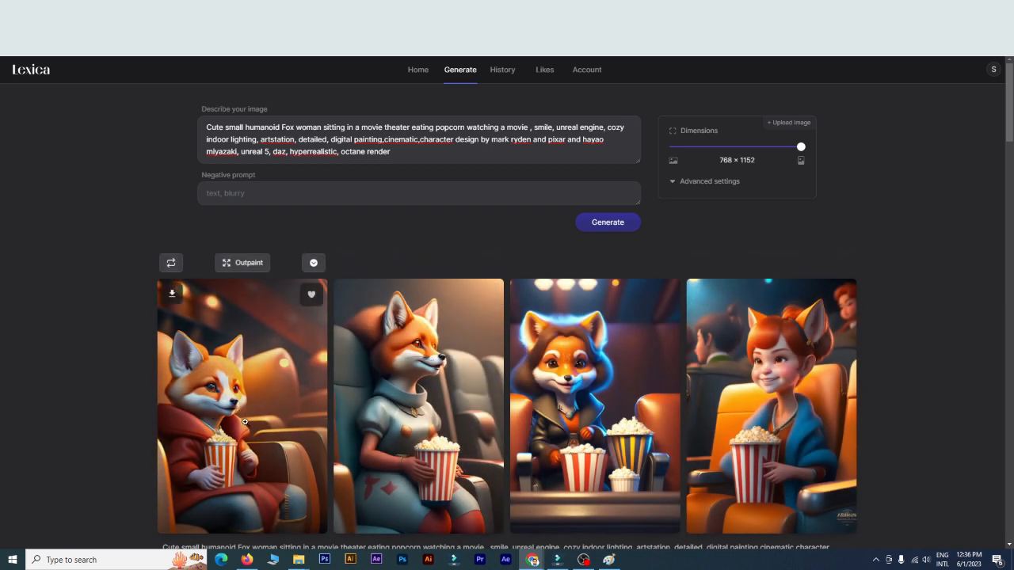
left_click(252, 405)
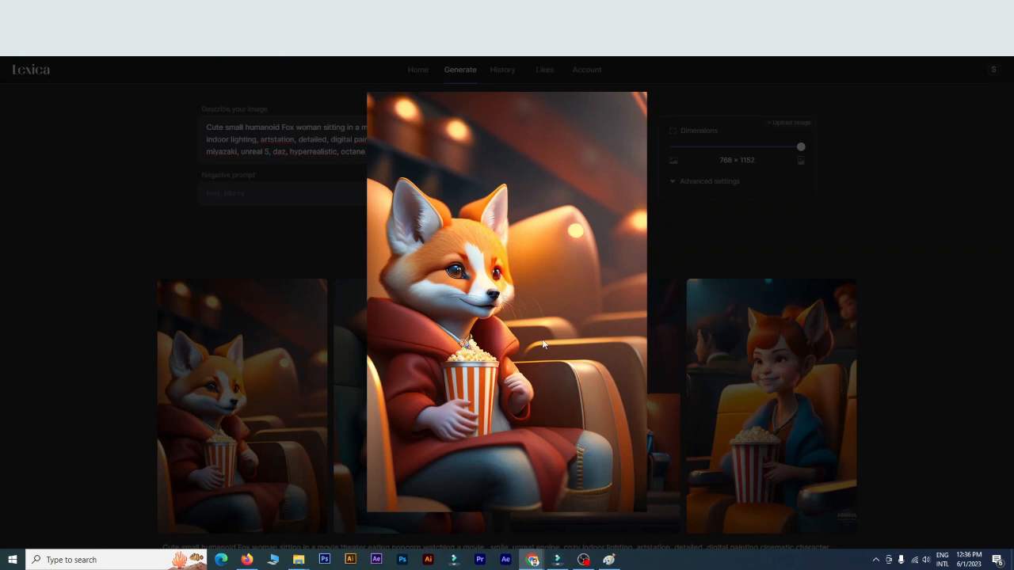
left_click(800, 258)
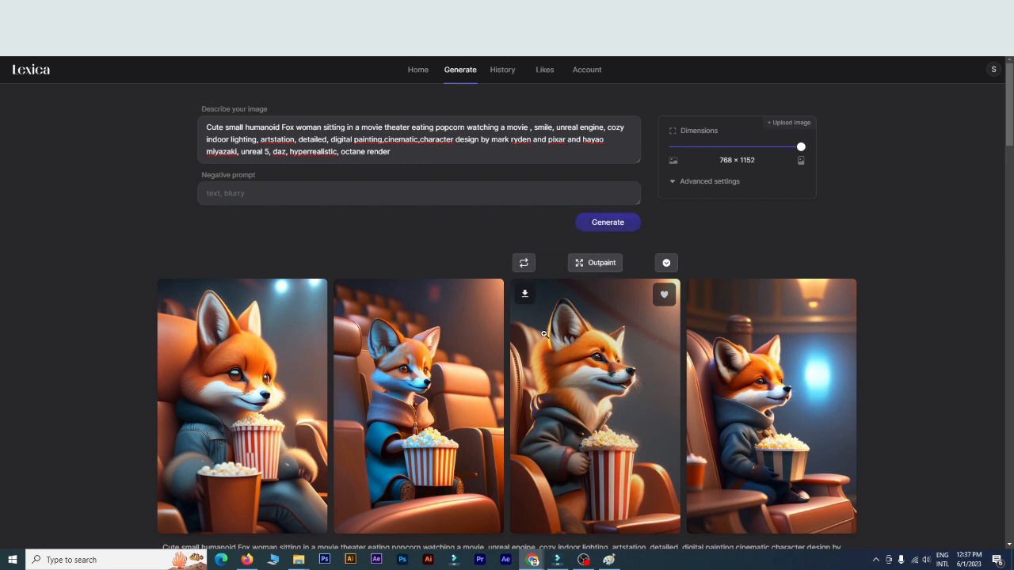
Outpaint the third fox image of the second batch and compare the extended versions with the original
left_click(595, 263)
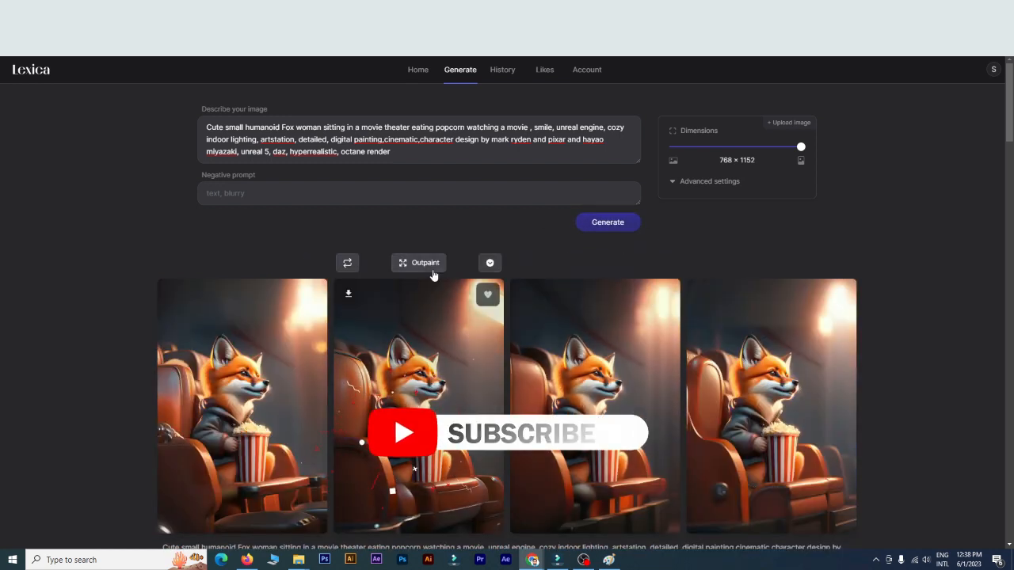
scroll(400, 274, "down", 1)
scroll(401, 285, "down", 5)
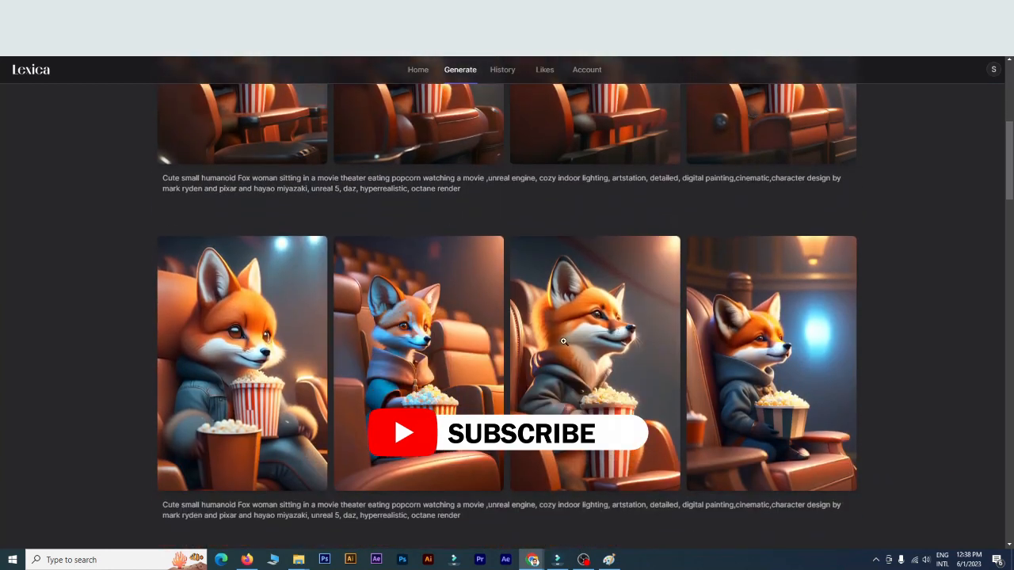
scroll(583, 369, "up", 2)
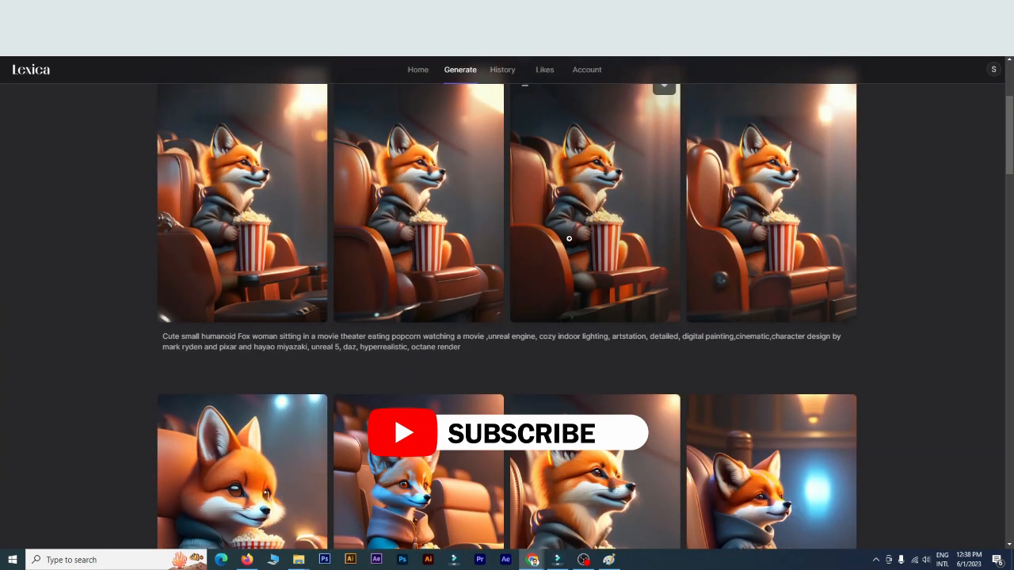
scroll(586, 333, "up", 1)
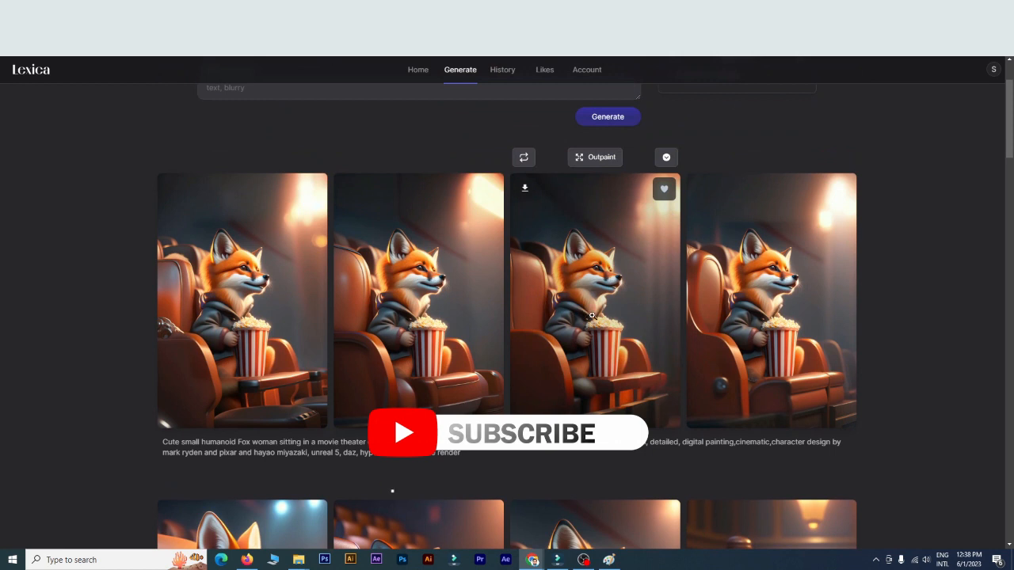
scroll(610, 520, "down", 4)
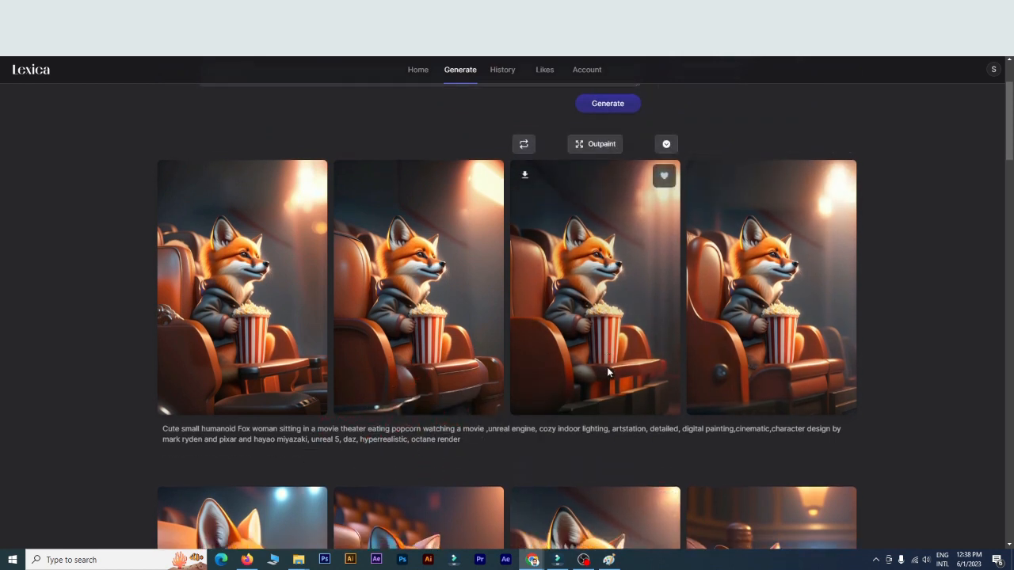
scroll(583, 363, "up", 4)
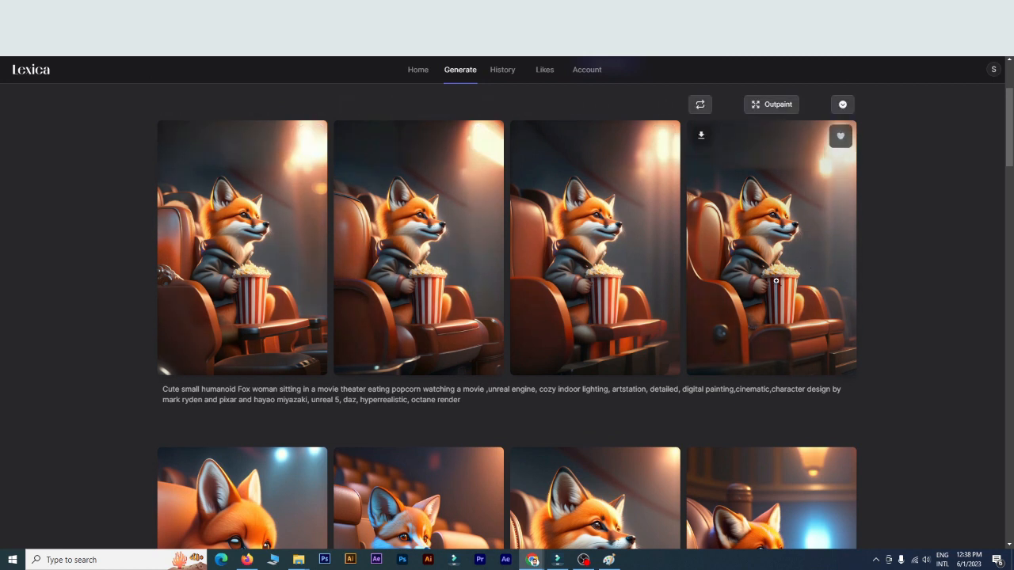
scroll(629, 295, "down", 3)
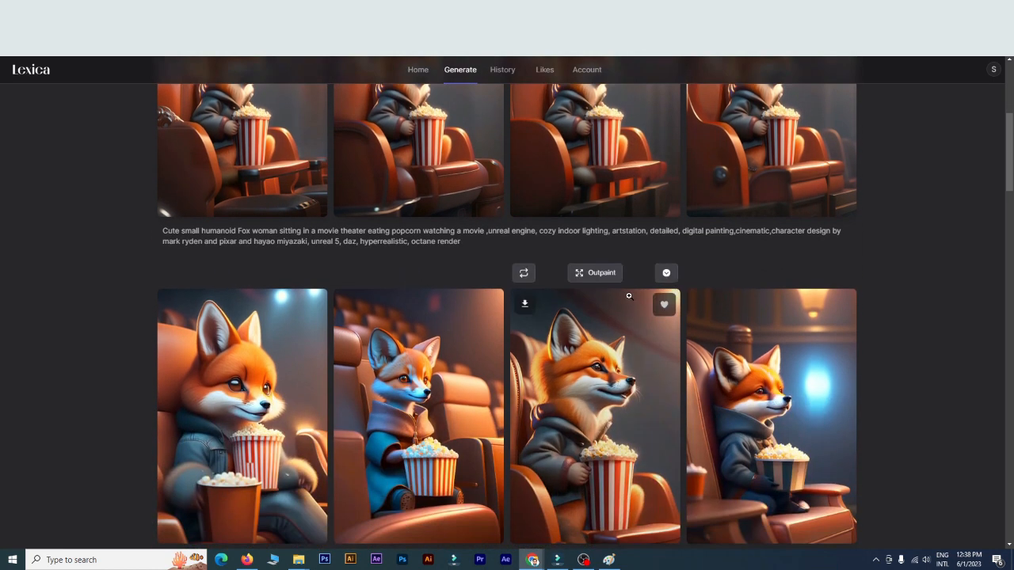
Generate variations of the third fox image in the batch below the outpainted versions and compare them with the original
scroll(629, 295, "up", 1)
scroll(629, 300, "up", 4)
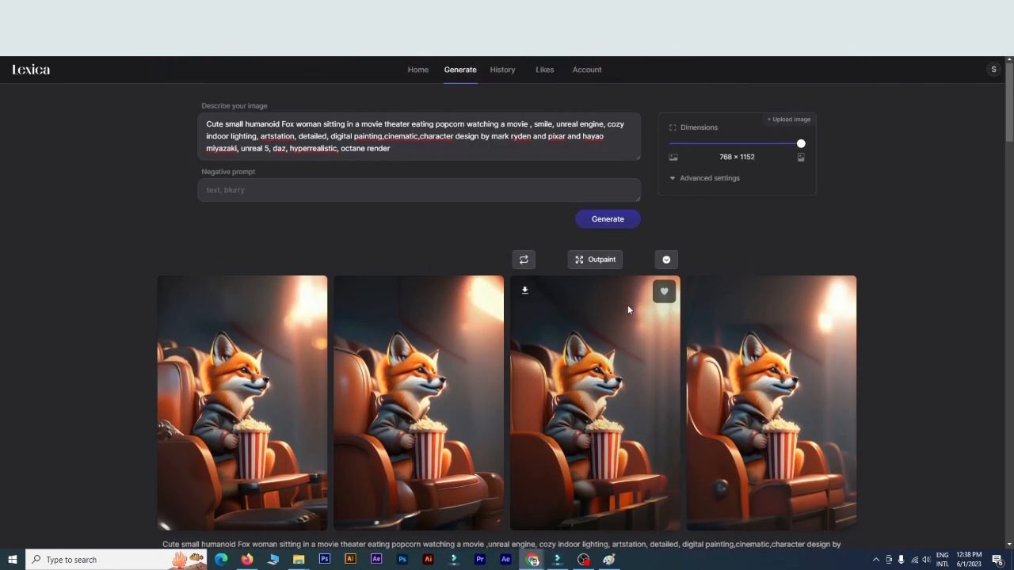
scroll(627, 305, "down", 5)
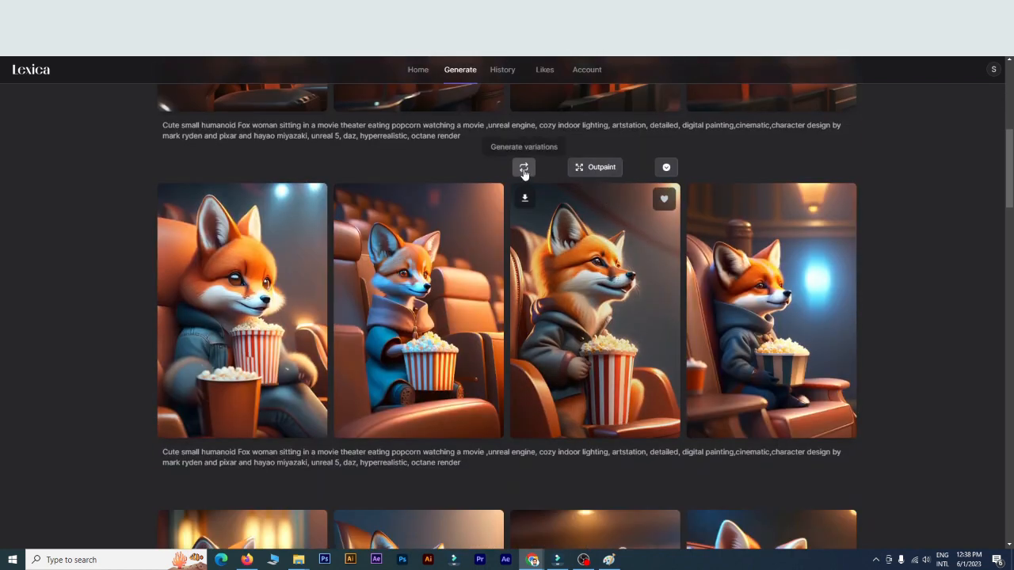
mouse_move(543, 176)
scroll(564, 247, "up", 1)
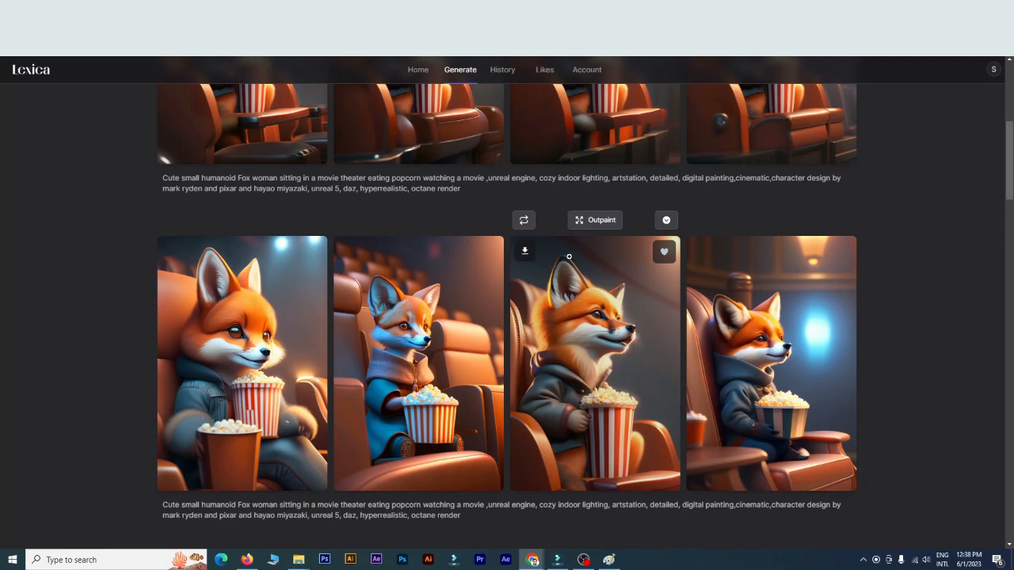
left_click(523, 221)
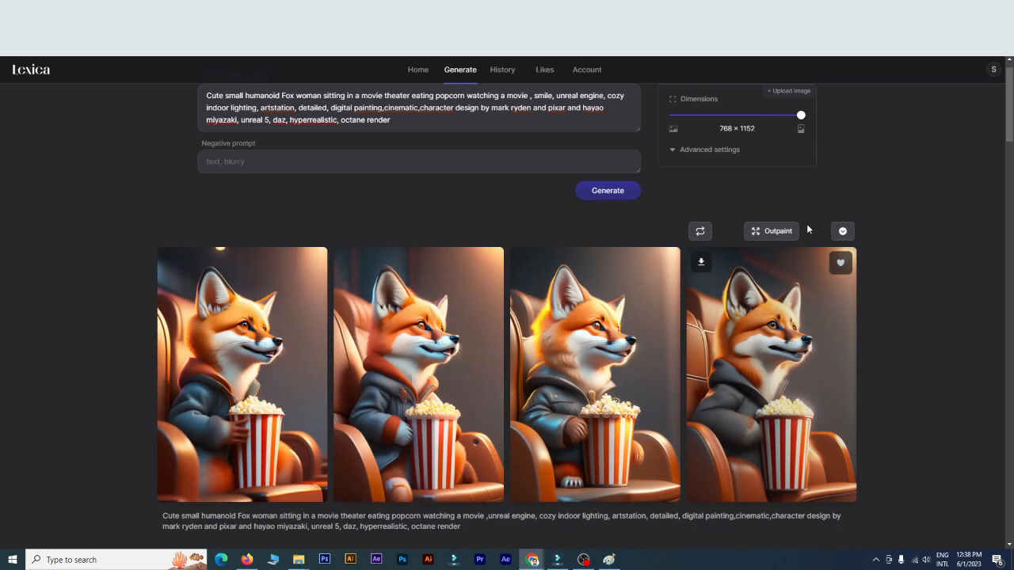
scroll(788, 358, "down", 10)
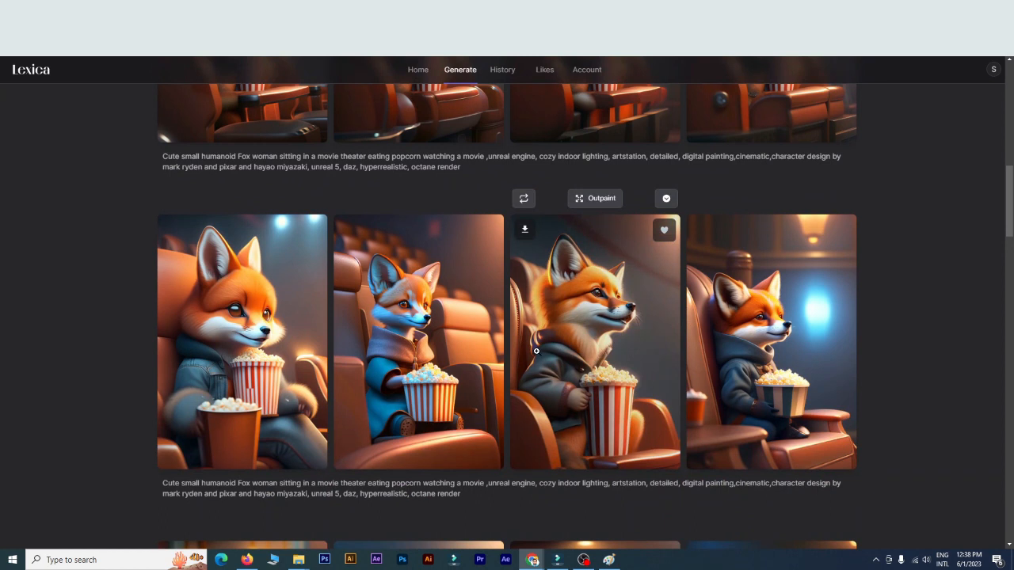
scroll(535, 351, "up", 11)
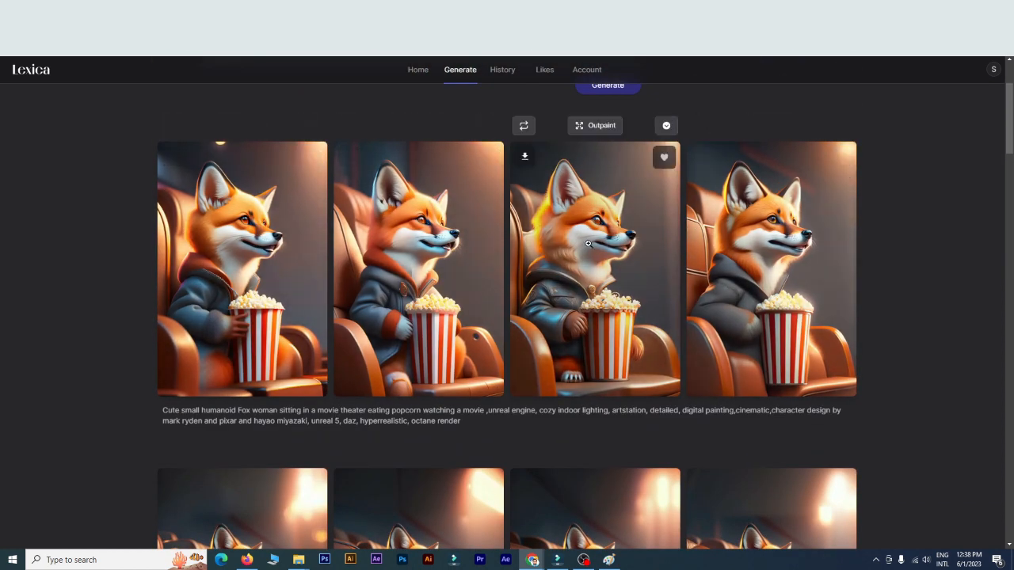
scroll(82, 327, "up", 2)
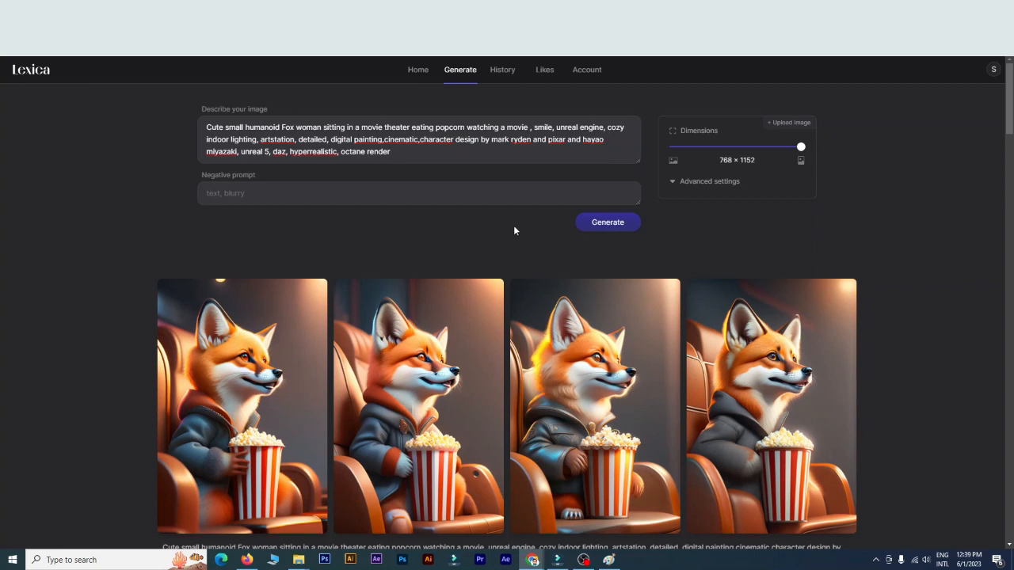
Upload IMG-0424 from the desktop as the image-to-image source and enter the fantasy-art prompt beginning "28 years old male, Italian, brown hair, brown eyes, braids"
left_click(790, 125)
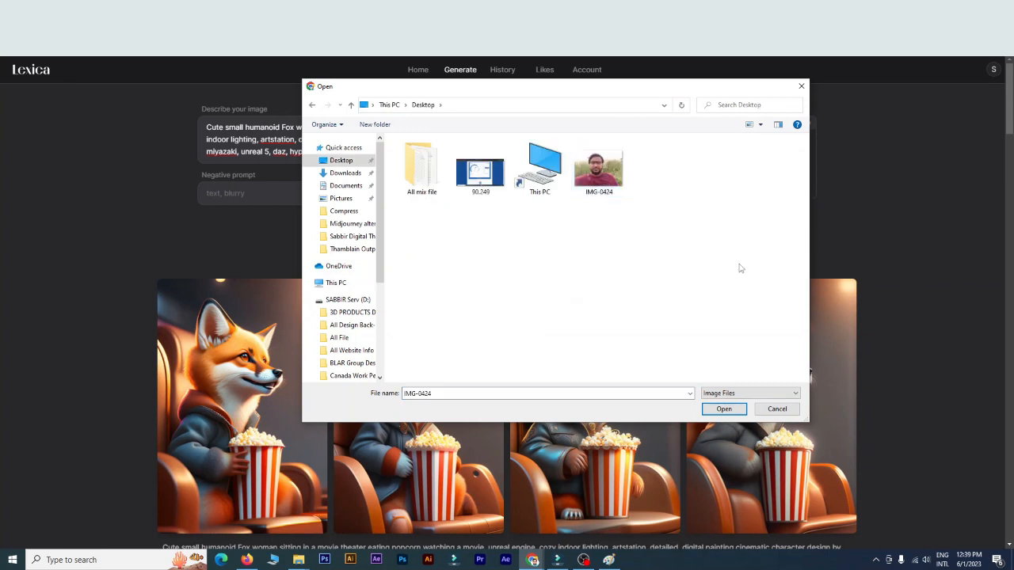
double_click(606, 181)
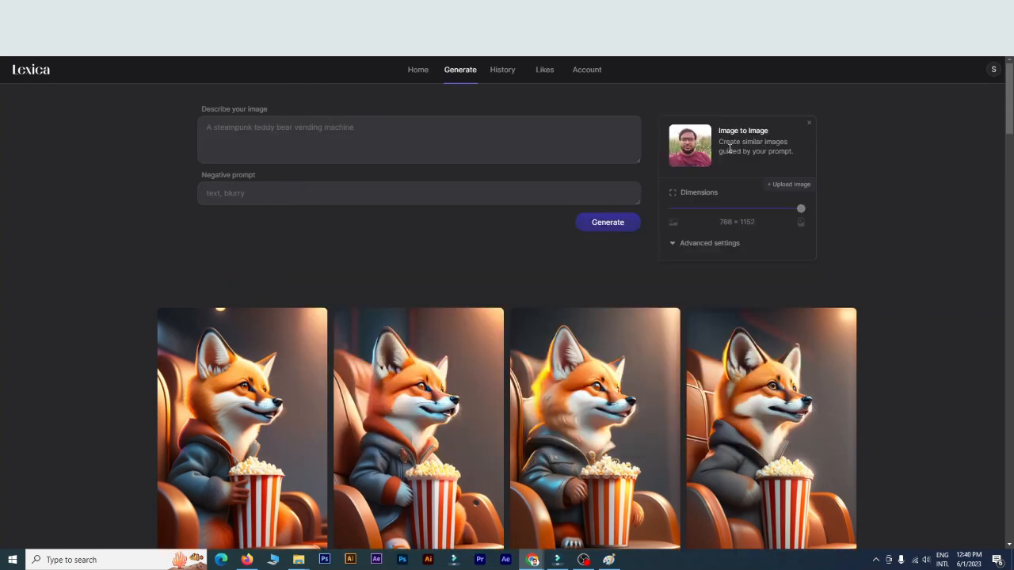
left_click(474, 136)
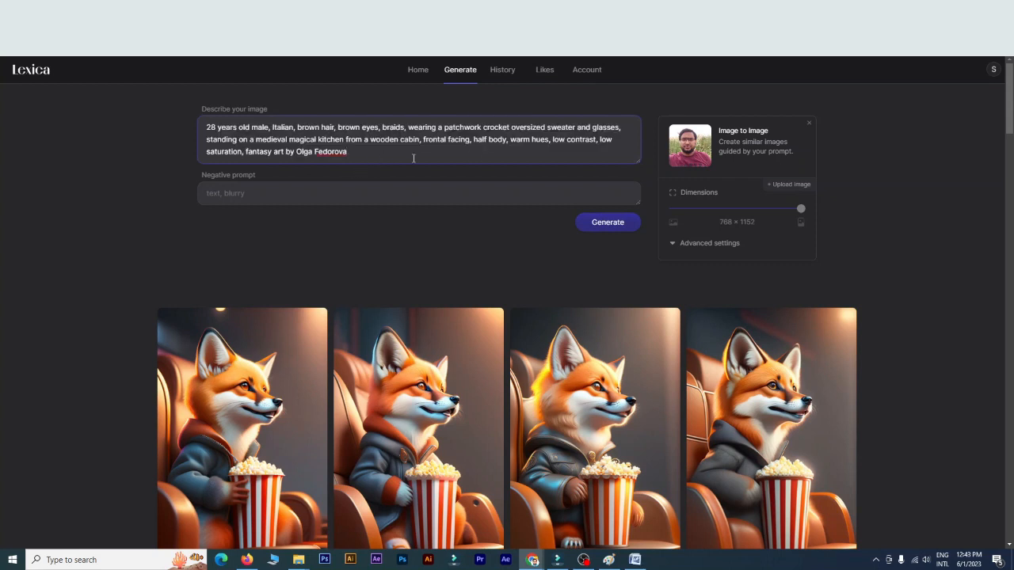
Generate two batches of portraits from the uploaded photo and the prompt
left_click(618, 228)
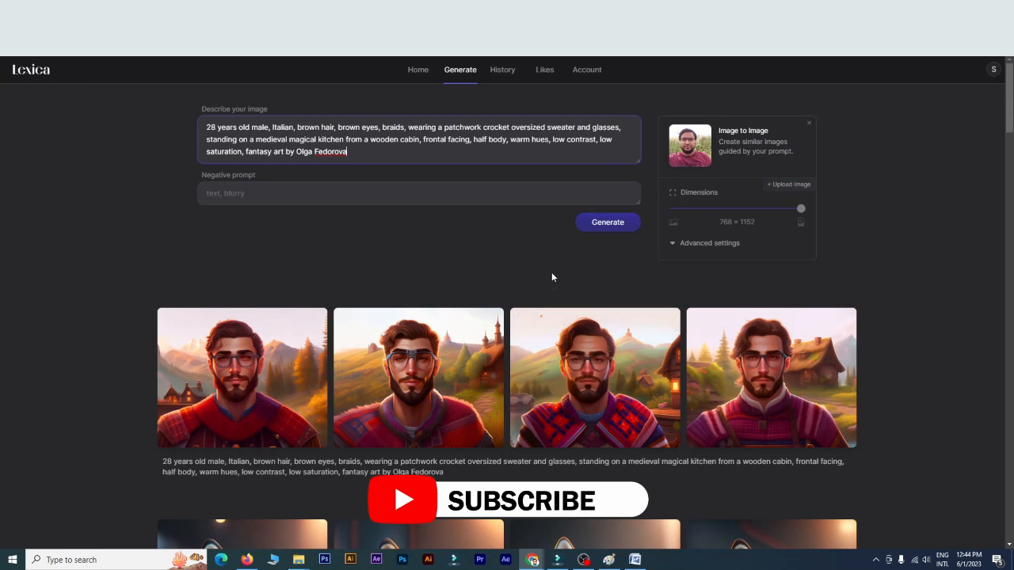
mouse_move(721, 316)
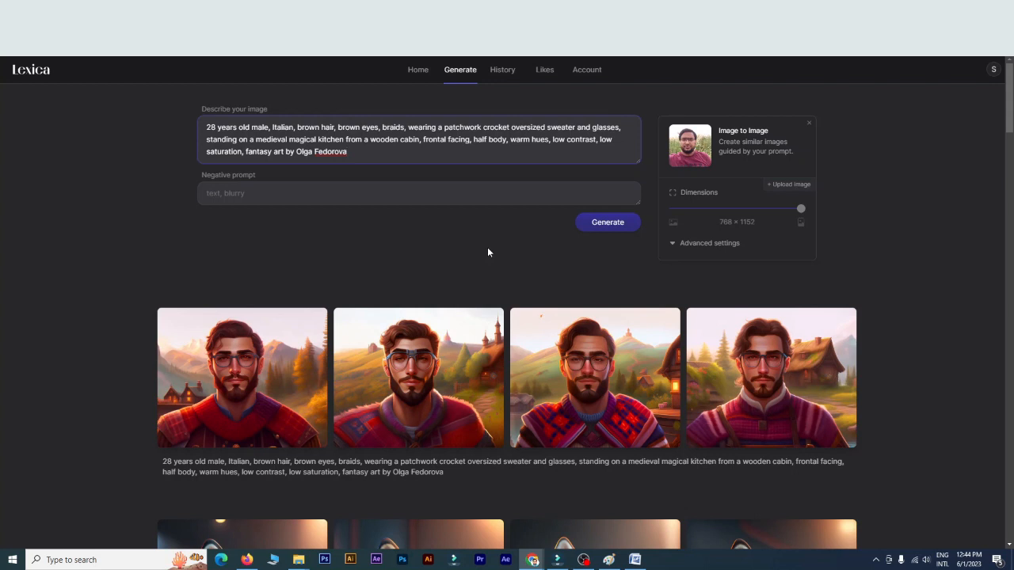
left_click(610, 224)
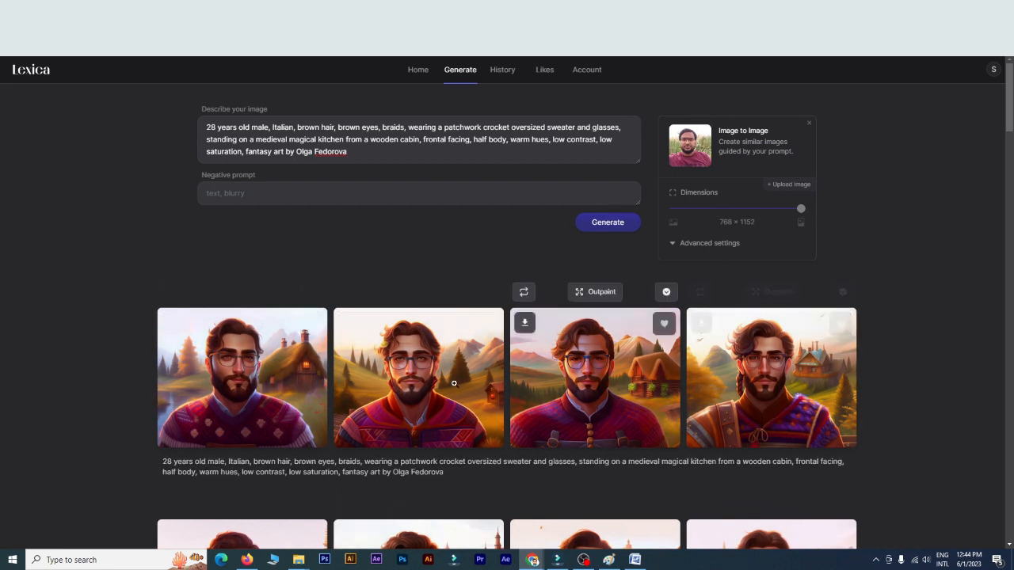
Examine the third and second portraits of the newest batch enlarged, and browse the earlier generated batches
left_click(614, 315)
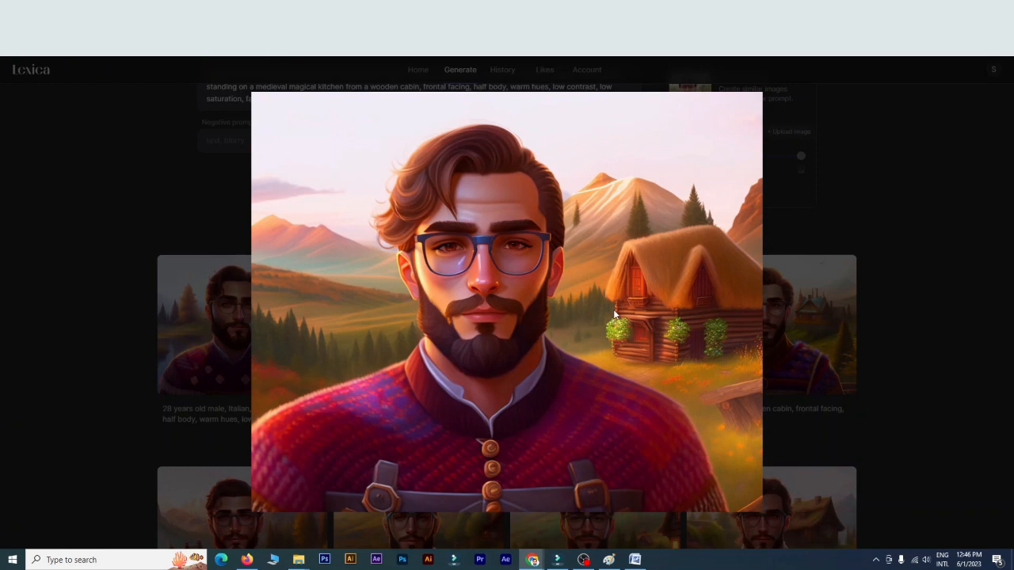
left_click(781, 248)
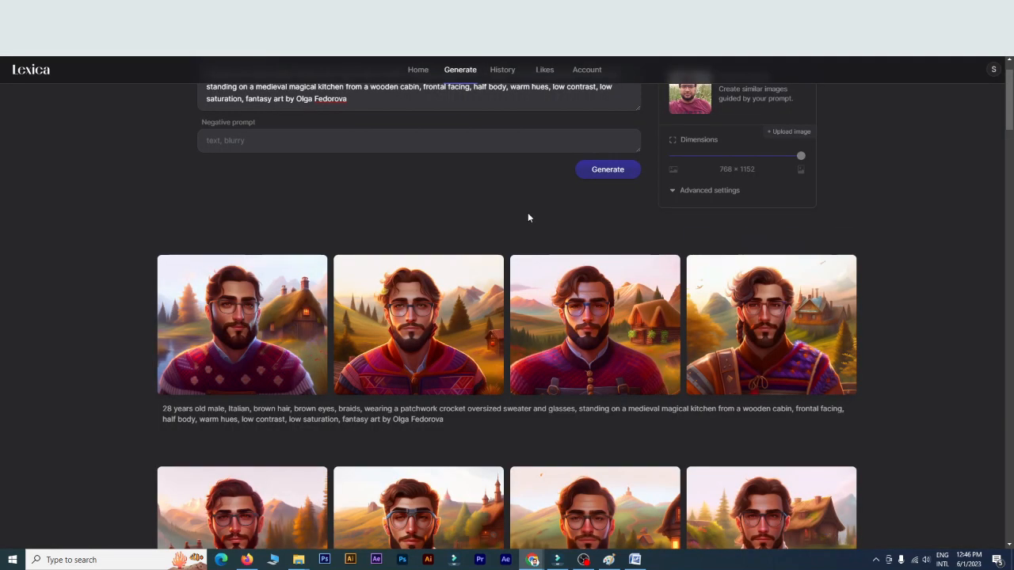
scroll(204, 119, "up", 2)
mouse_move(204, 119)
left_mouse_down()
mouse_move(390, 158)
mouse_move(196, 142)
mouse_move(192, 125)
left_mouse_up()
left_click(391, 157)
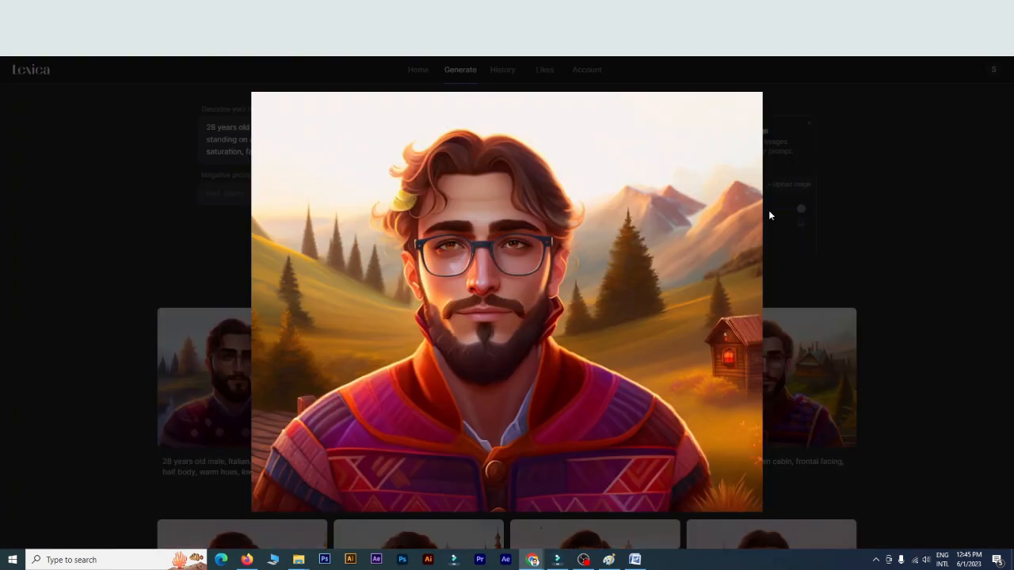
left_click(819, 271)
scroll(607, 317, "down", 10)
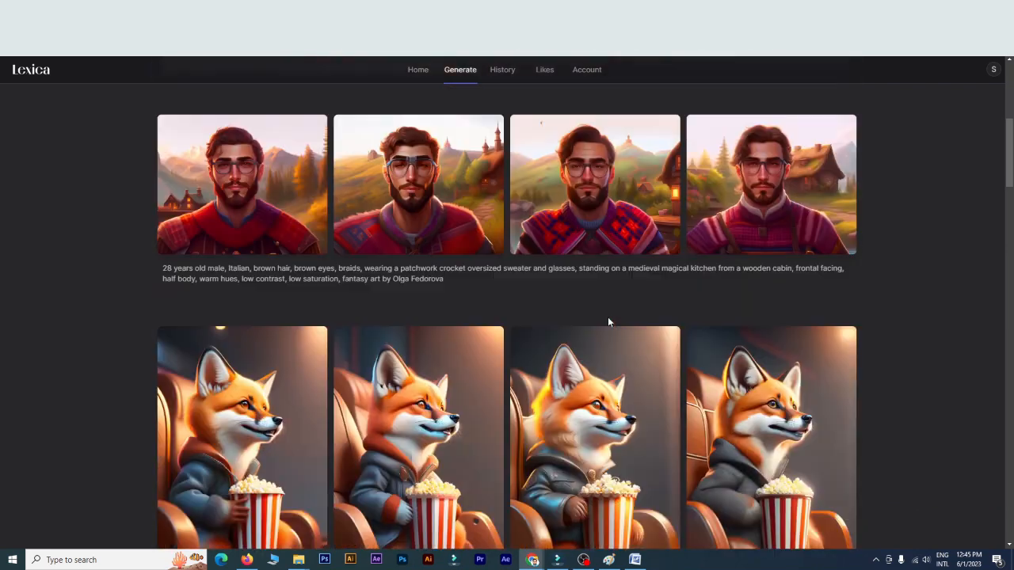
scroll(607, 317, "down", 5)
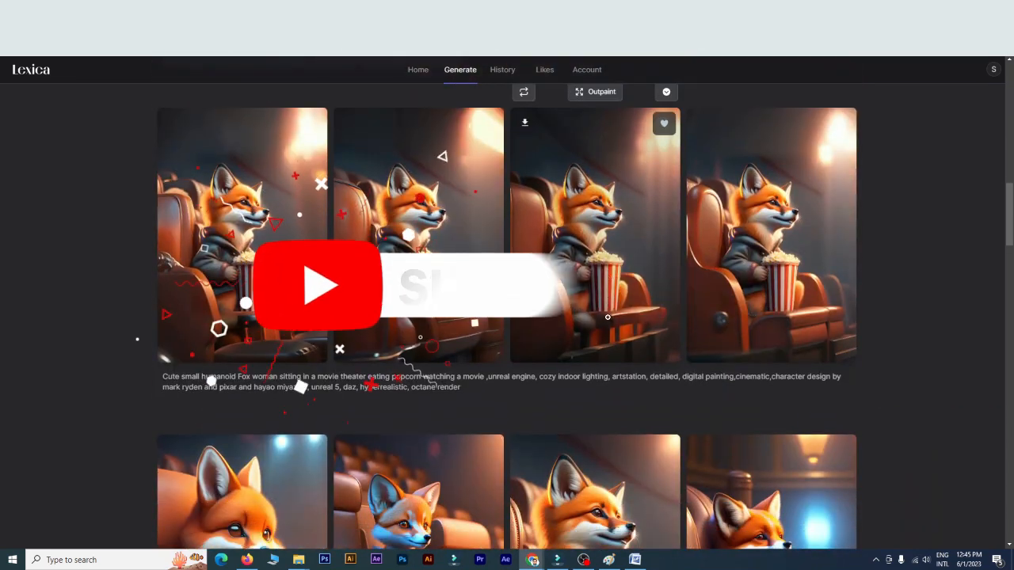
scroll(608, 317, "down", 10)
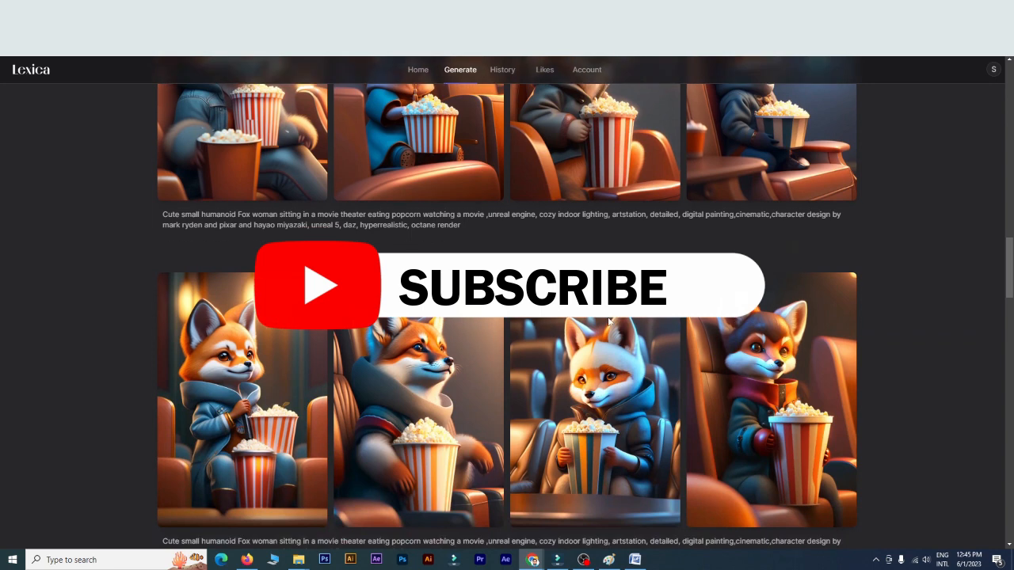
scroll(607, 316, "up", 10)
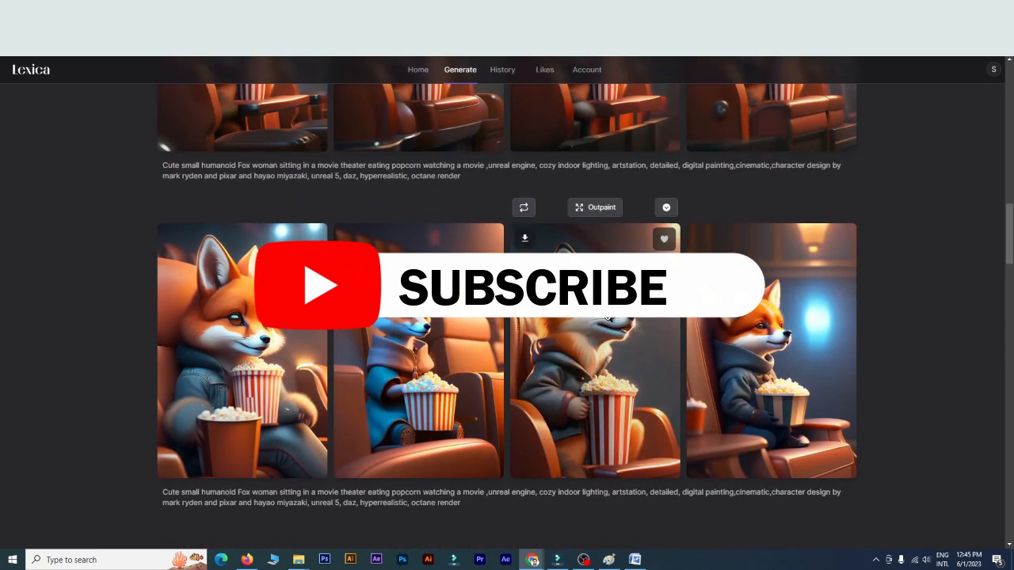